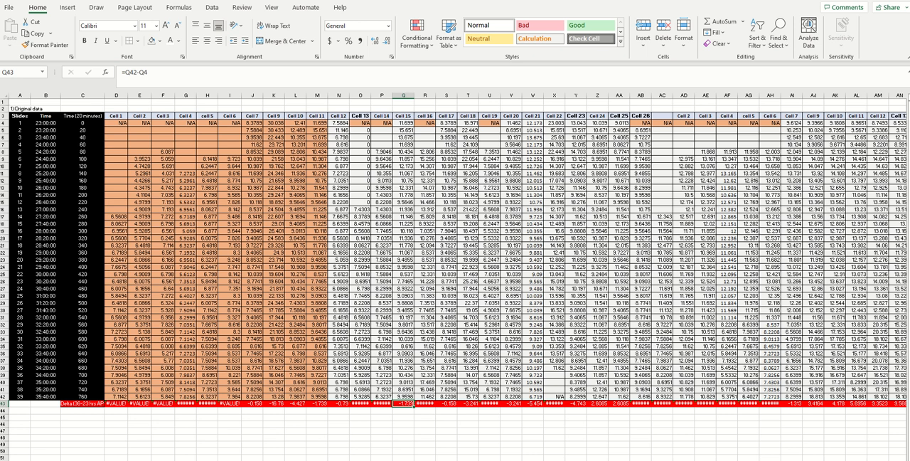
On the sheet with the delta lists, undo the last sort and the move of the Cell ID column into column L
left_click(142, 460)
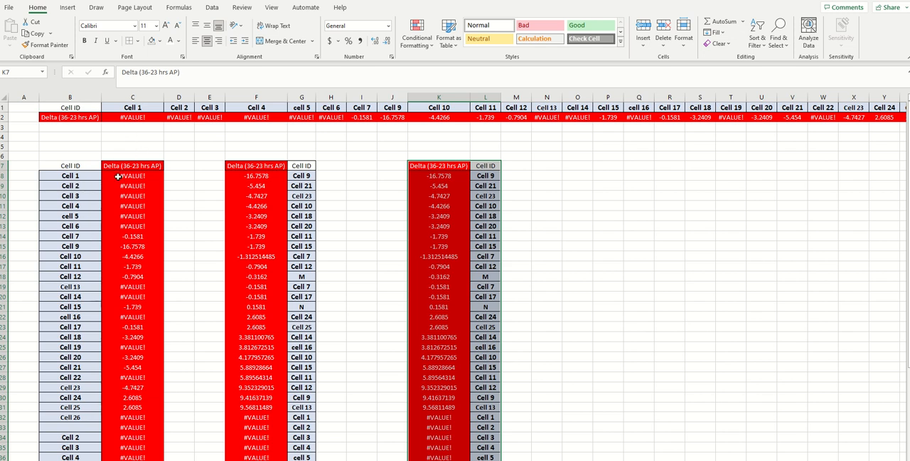
scroll(86, 260, "down", 7)
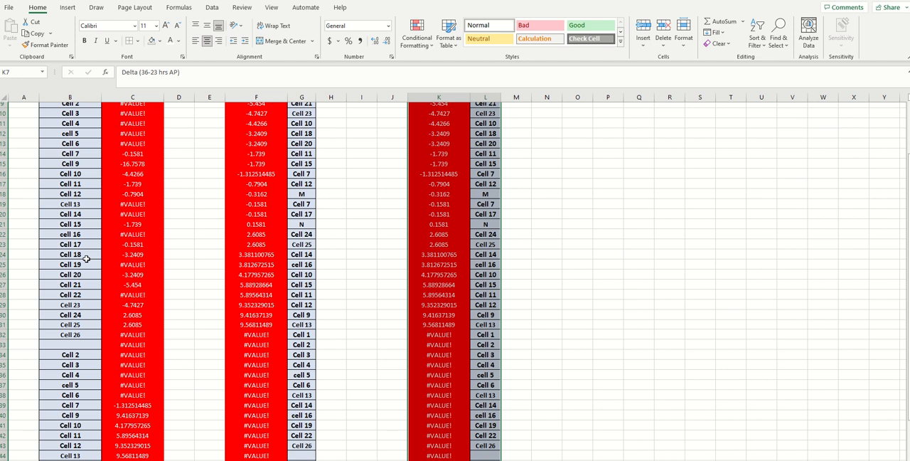
scroll(86, 260, "up", 7)
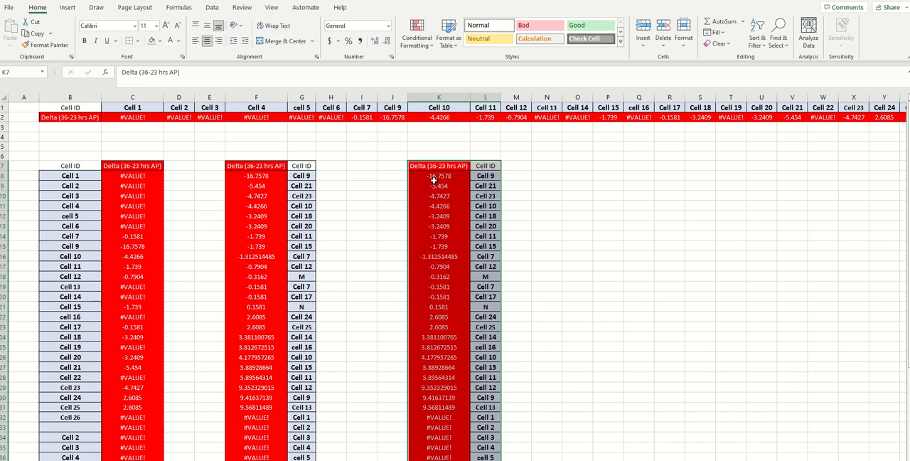
key("ctrl+z")
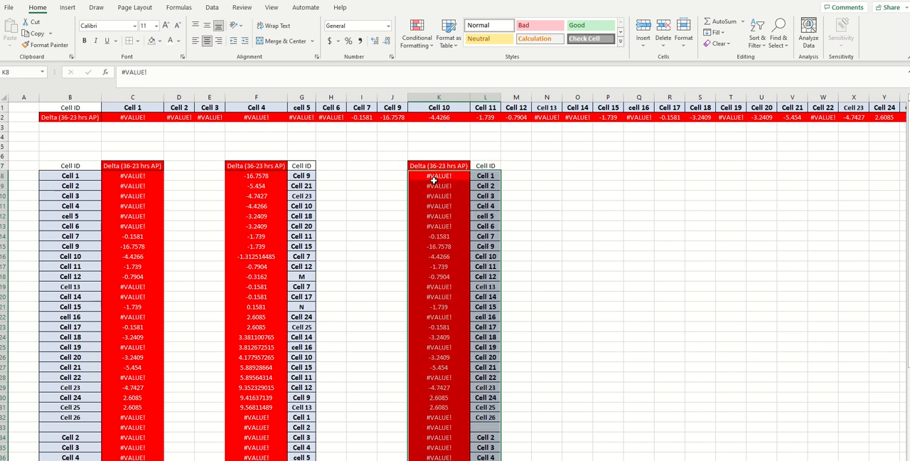
key("ctrl+z")
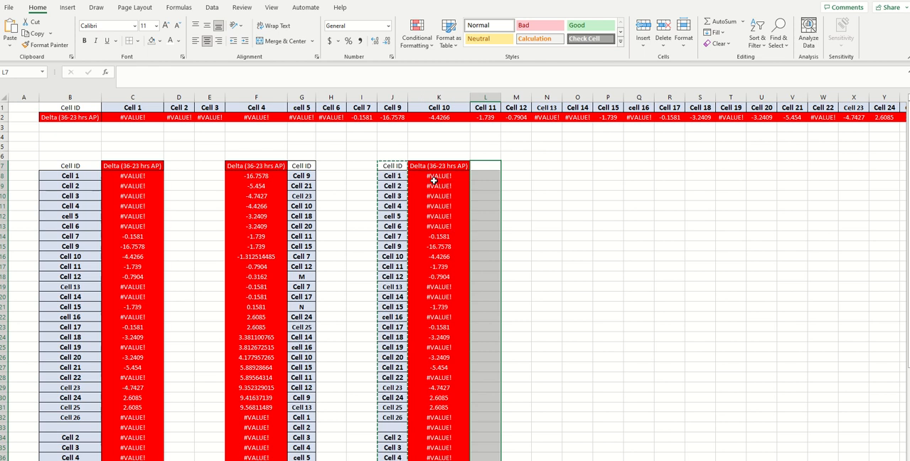
left_click(407, 139)
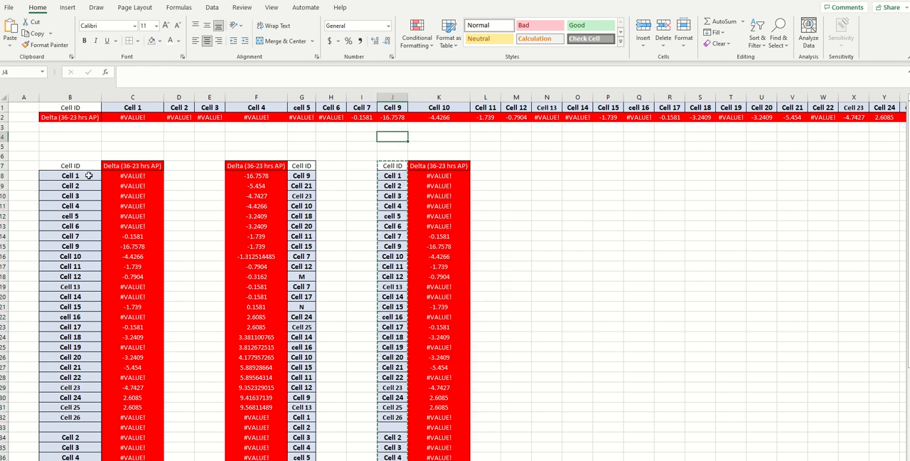
Copy the Cell ID and Delta (36-23 hrs AP) list in B7:C50 and paste it at J7
left_click_drag(76, 166, 156, 439)
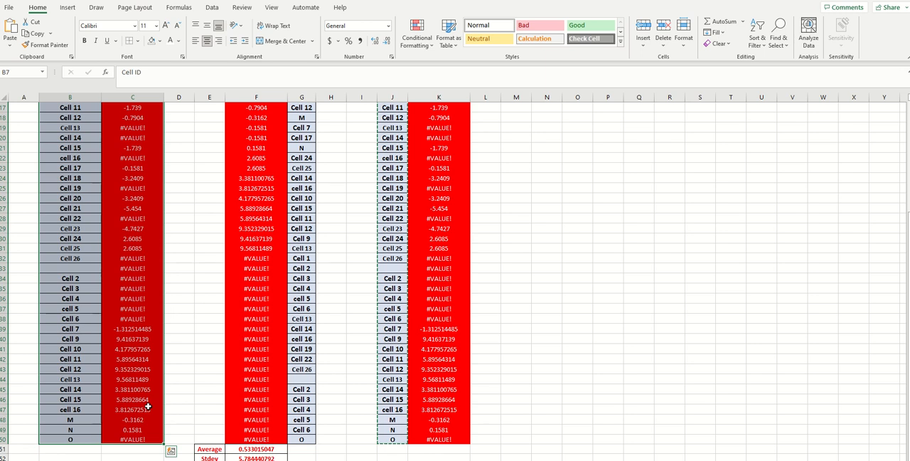
key("ctrl+q")
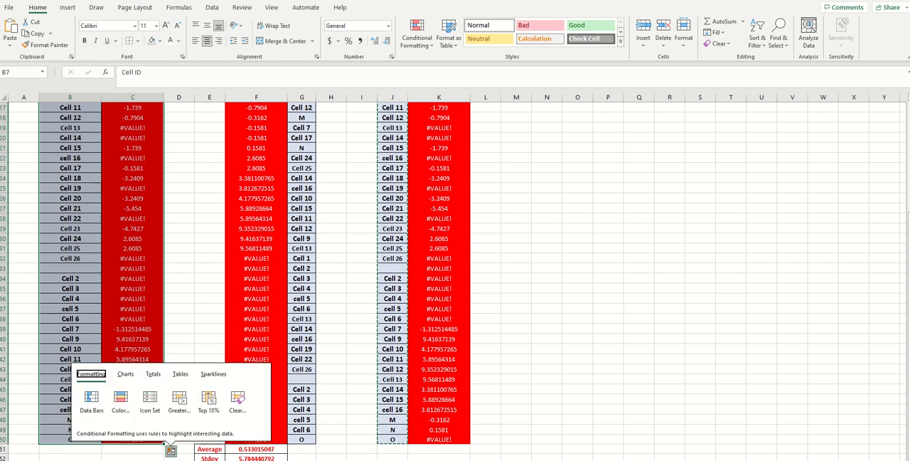
left_click(25, 35)
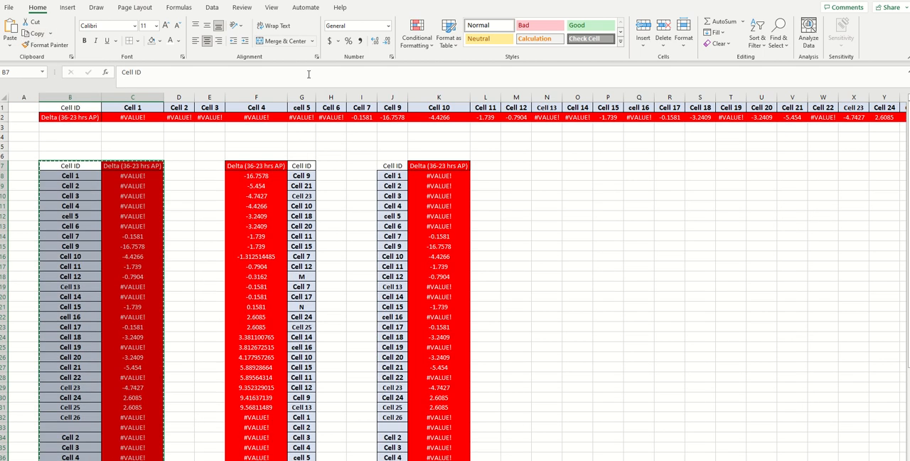
left_click(397, 165)
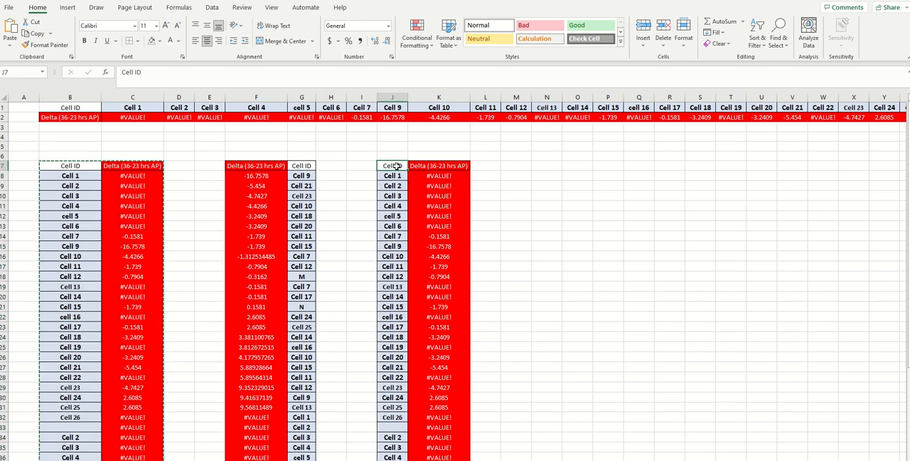
key("ctrl+v")
Try the Transpose paste option on the list pasted at J7, and undo it
key("ctrl")
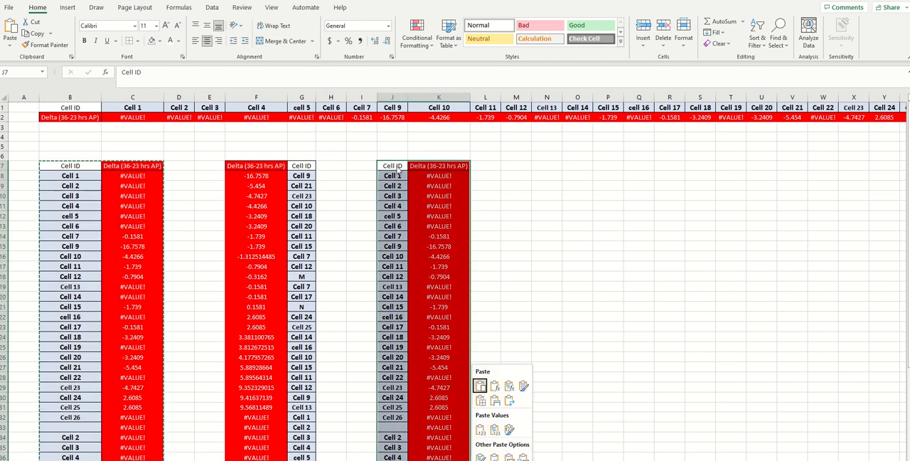
left_click(509, 401)
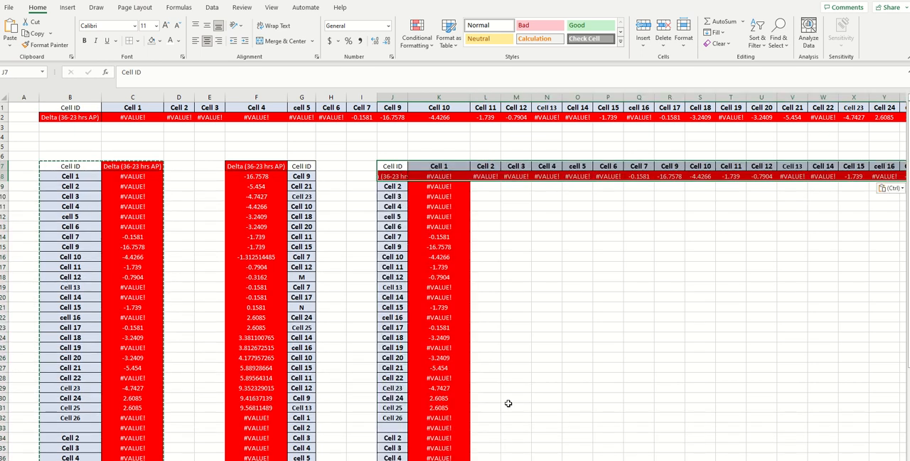
key("ctrl+z")
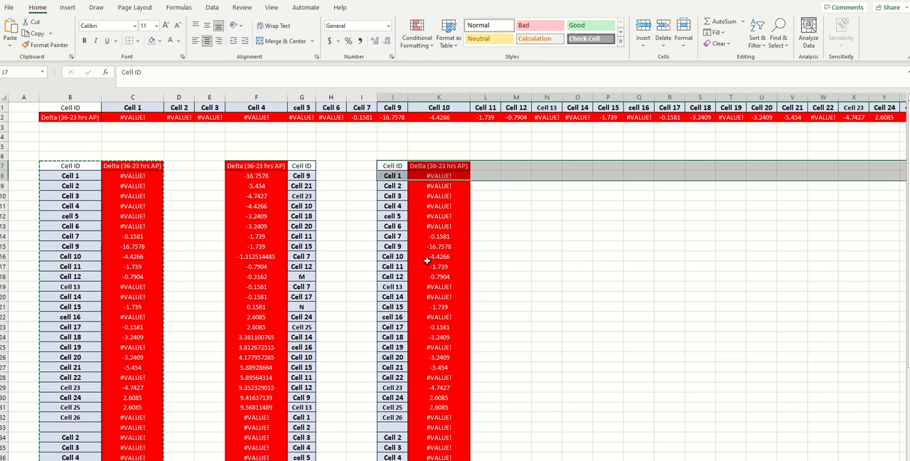
left_click(491, 217)
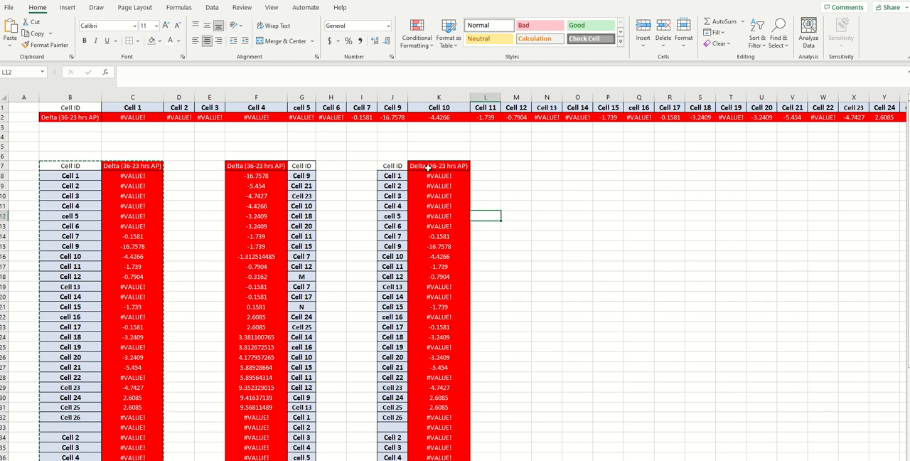
Inspect the contents of several pasted delta cells in column K, including those for Cell 9 and Cell 12
left_click(437, 236)
left_click(436, 246)
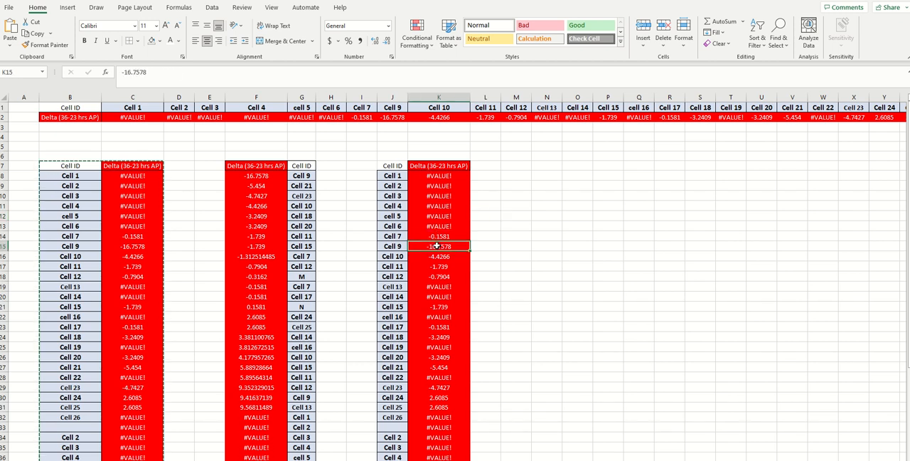
left_click(436, 227)
left_click(440, 276)
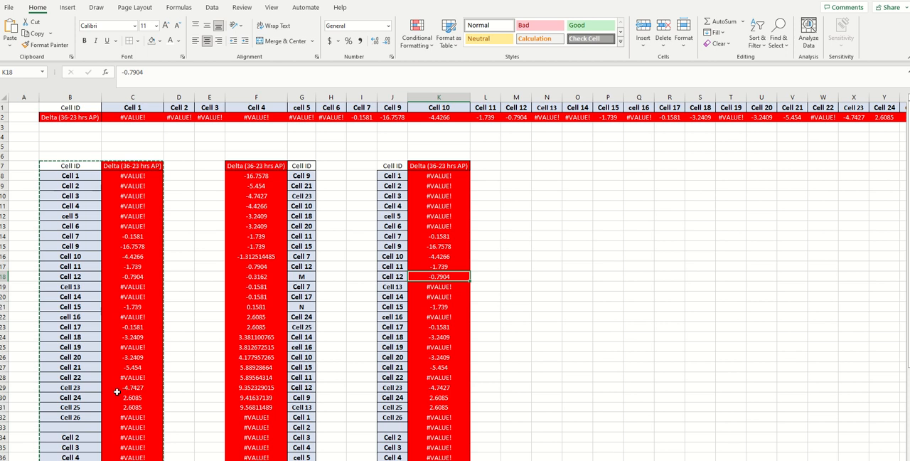
On the original data sheet, inspect the delta row formulas for Cell 3, Cell 2 and Cell 7
key("ctrl+Page_Up")
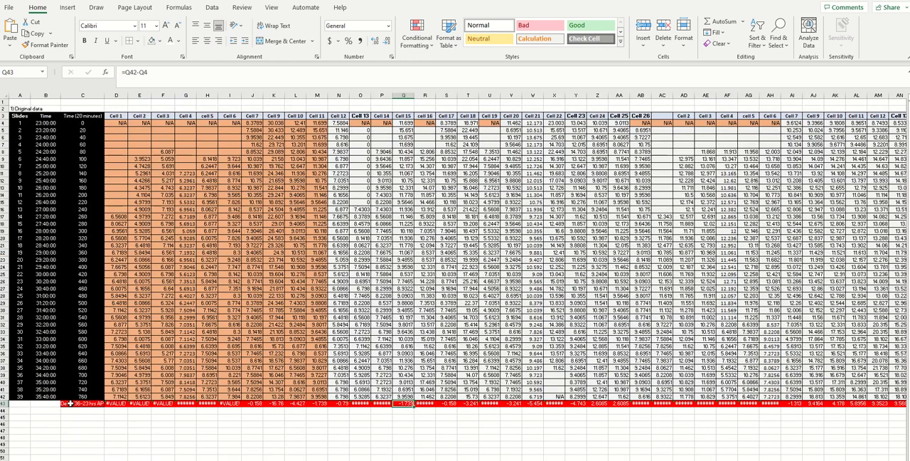
left_click(165, 403)
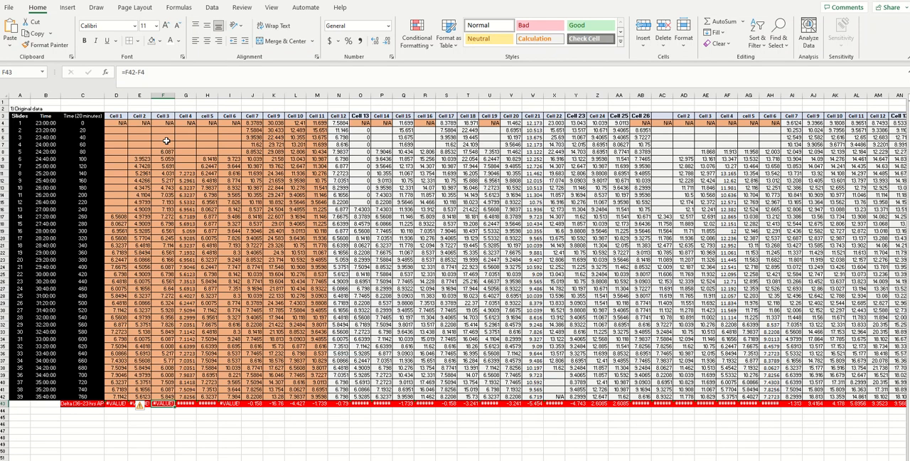
left_click(131, 403)
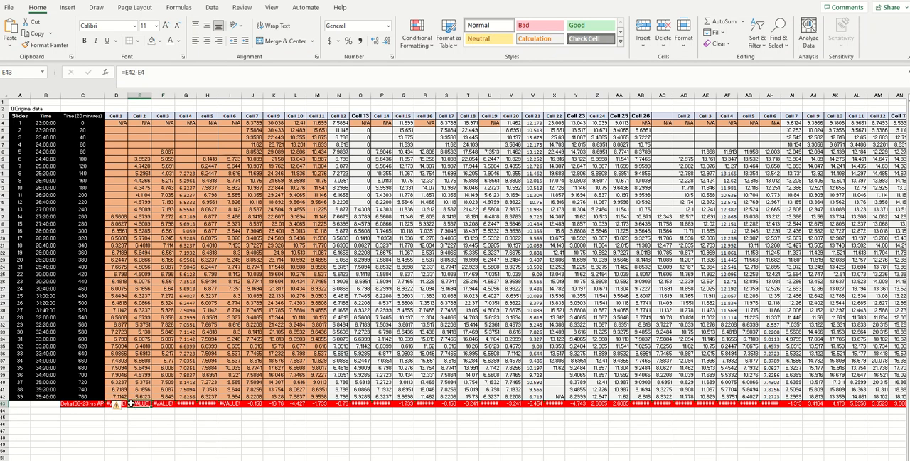
left_click(256, 403)
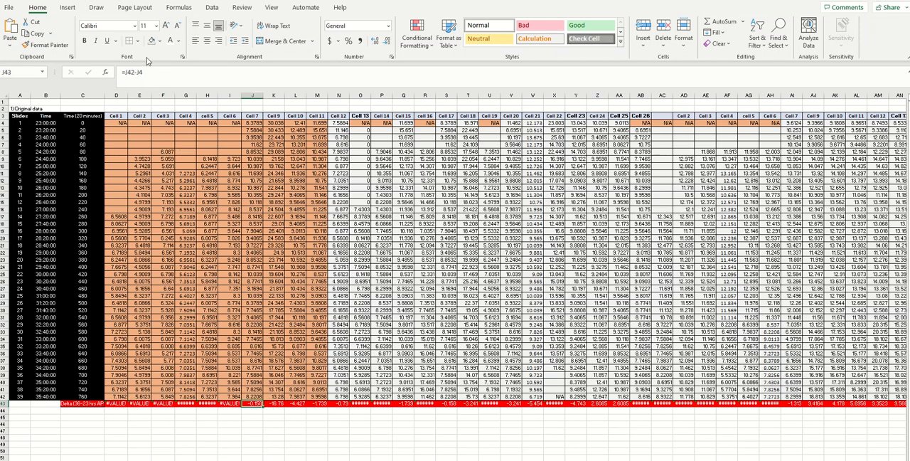
Back on the sheet with the delta lists, sort the copied list in J7:K50 from A to Z by Cell ID
left_click(208, 460)
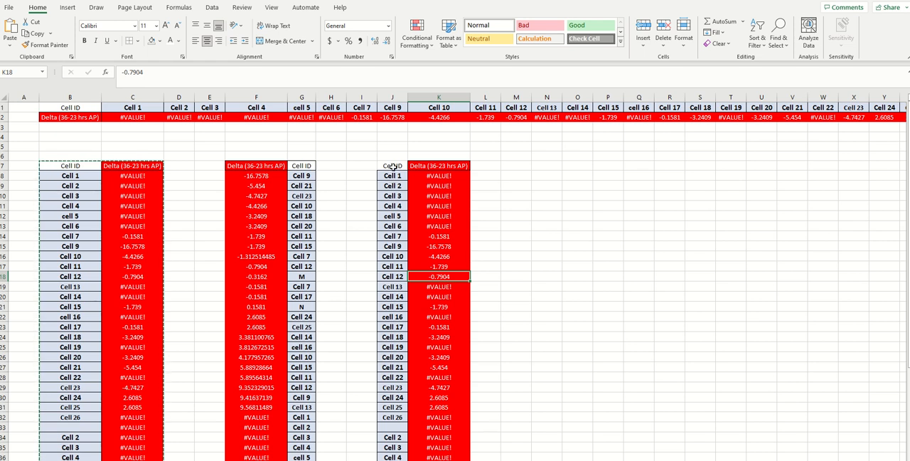
left_click_drag(394, 166, 432, 452)
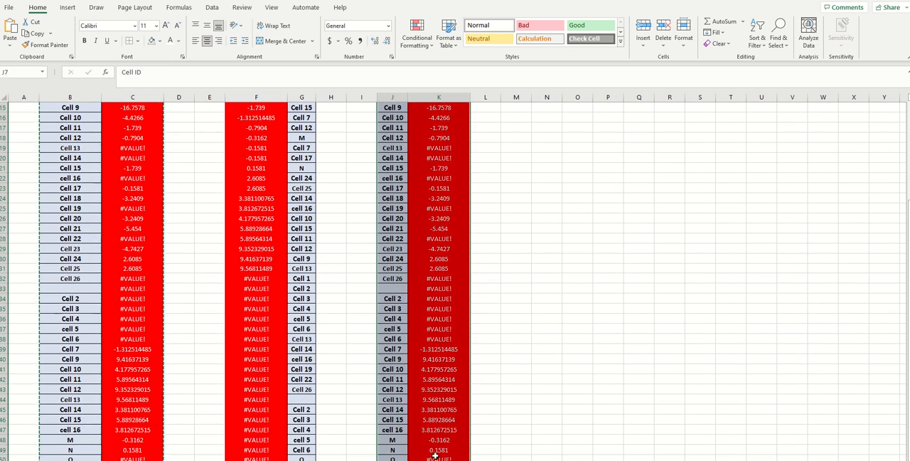
scroll(408, 283, "up", 5)
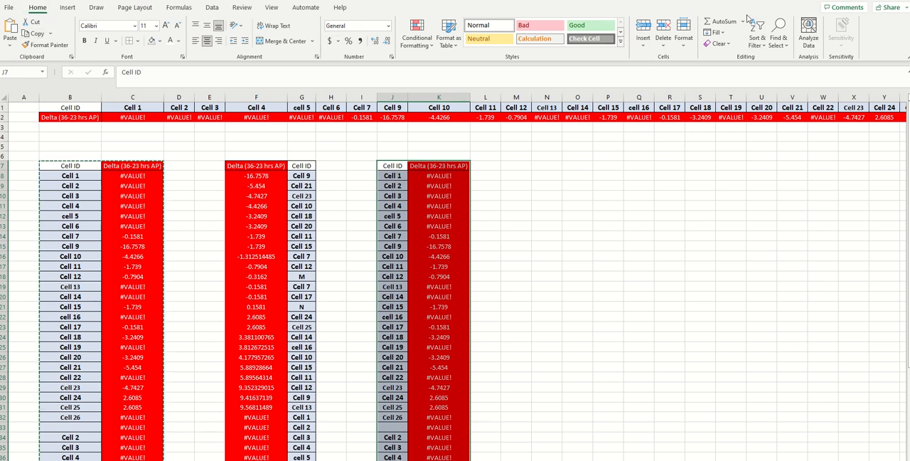
left_click(758, 39)
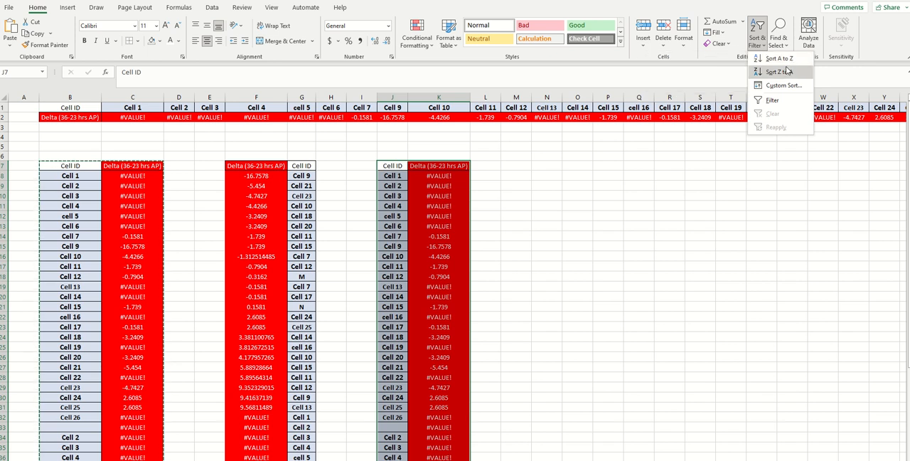
left_click(767, 60)
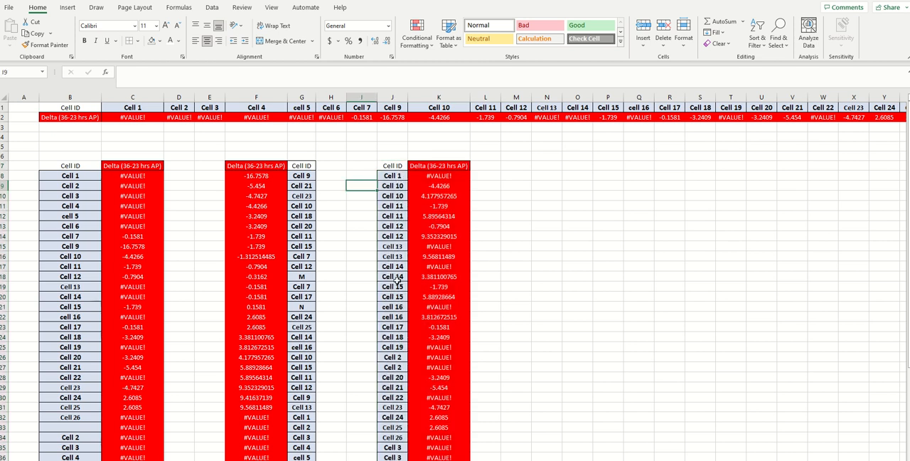
Review the order of the sorted list in columns J and K, and check the Cell 10 delta in column C
scroll(394, 370, "down", 1)
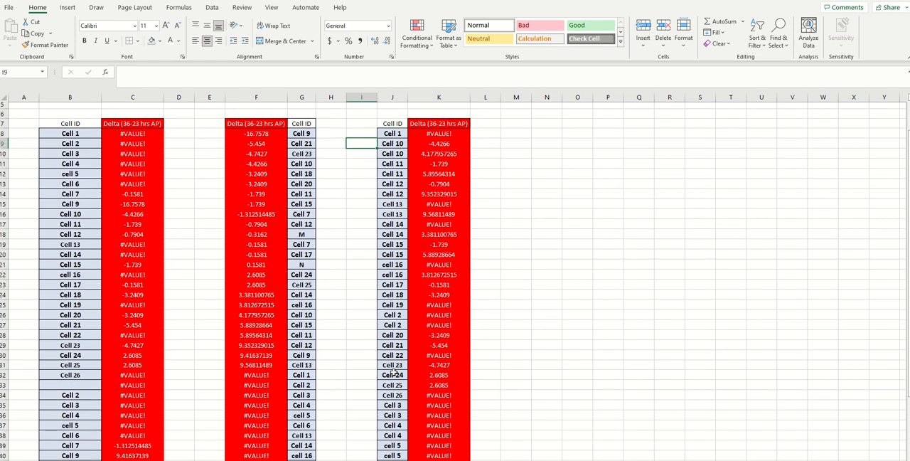
scroll(391, 424, "down", 2)
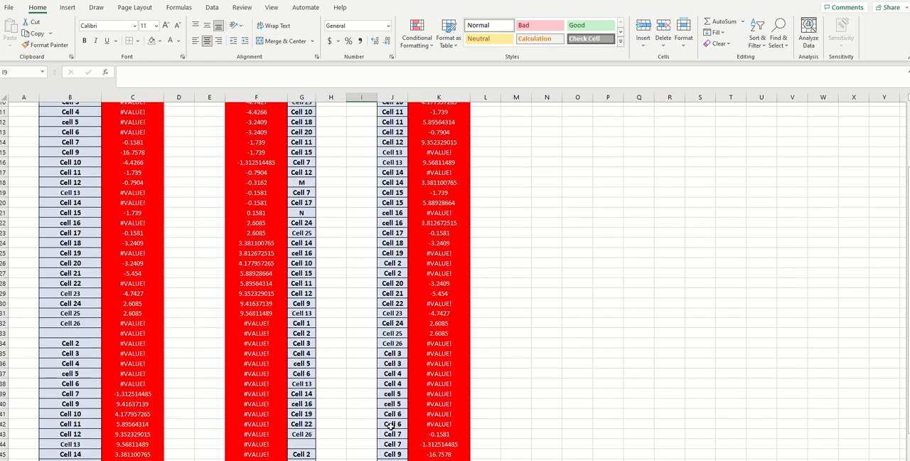
scroll(391, 425, "down", 3)
scroll(391, 424, "up", 4)
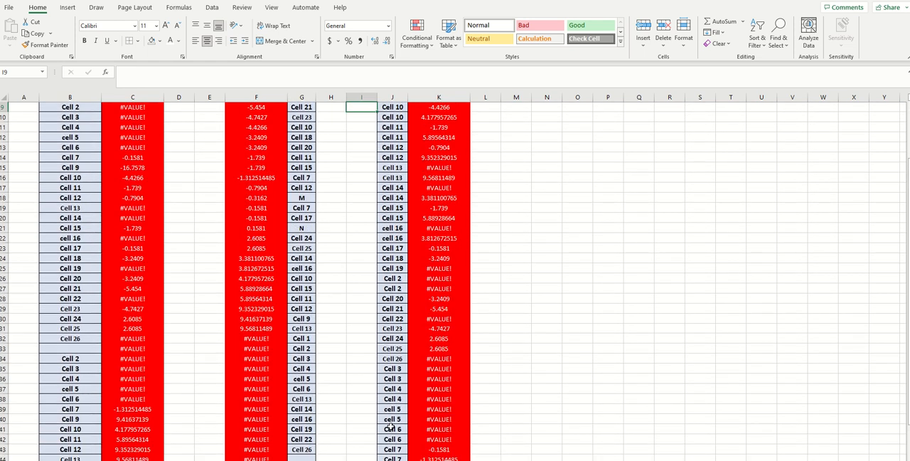
scroll(392, 425, "up", 3)
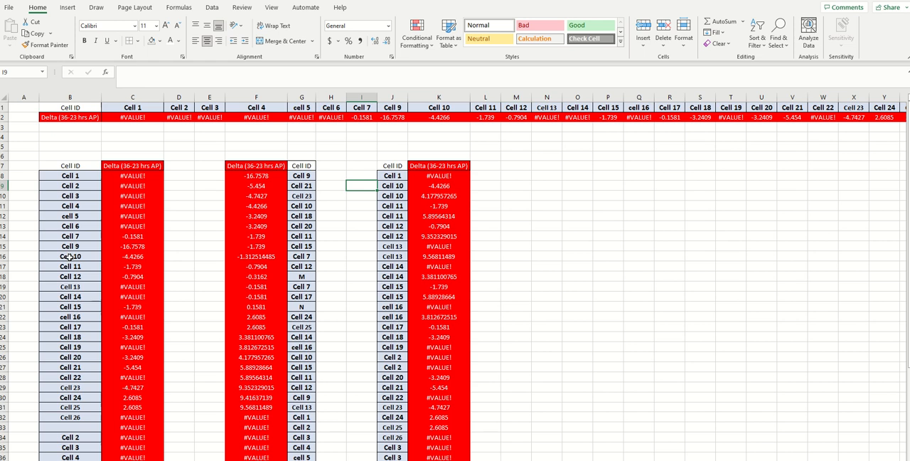
left_click(128, 257)
double_click(128, 257)
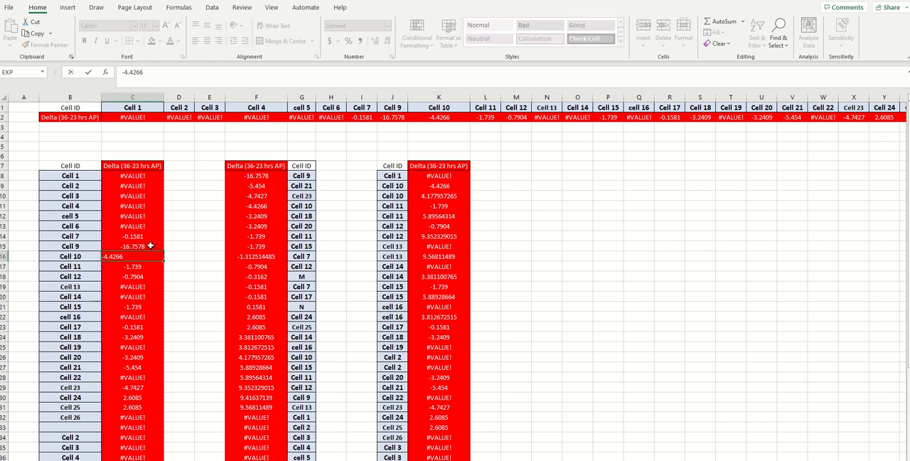
left_click(458, 216)
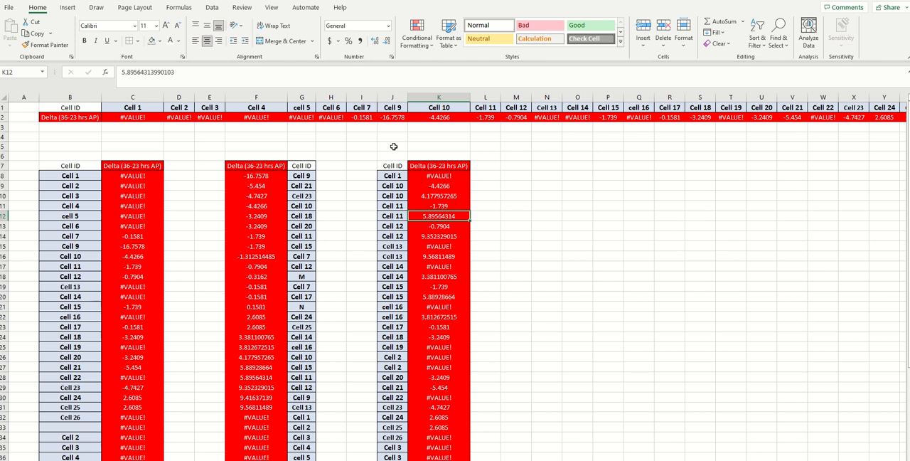
Move the Cell ID column from J7:J50 to L7, on the other side of the delta values
left_click(393, 175)
left_click_drag(390, 167, 395, 456)
scroll(492, 238, "up", 5)
key("ctrl+c")
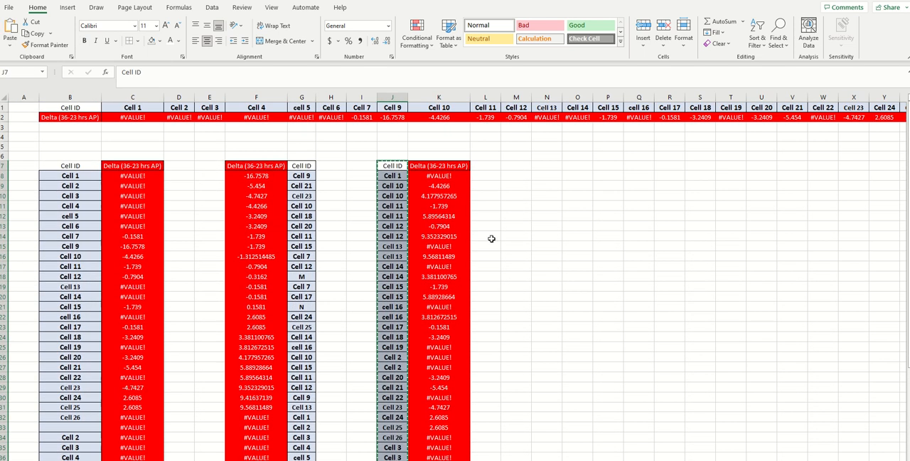
left_click(485, 166)
key("ctrl+v")
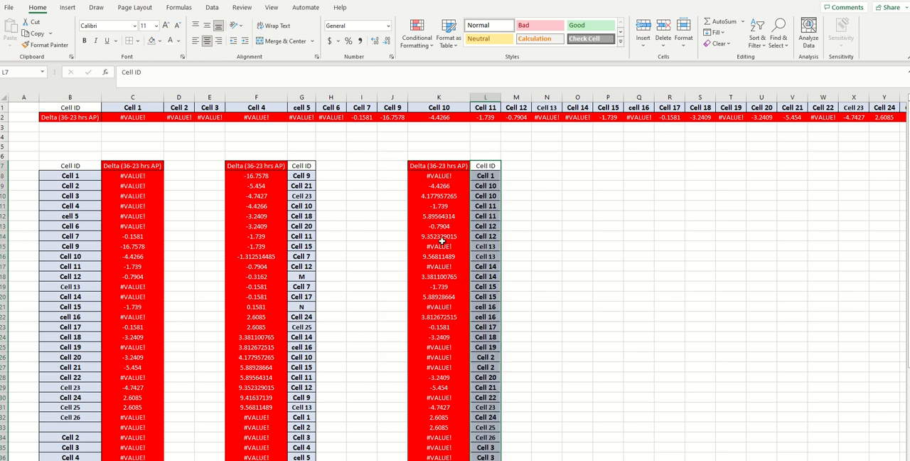
scroll(441, 242, "down", 7)
scroll(442, 242, "up", 7)
scroll(440, 216, "down", 3)
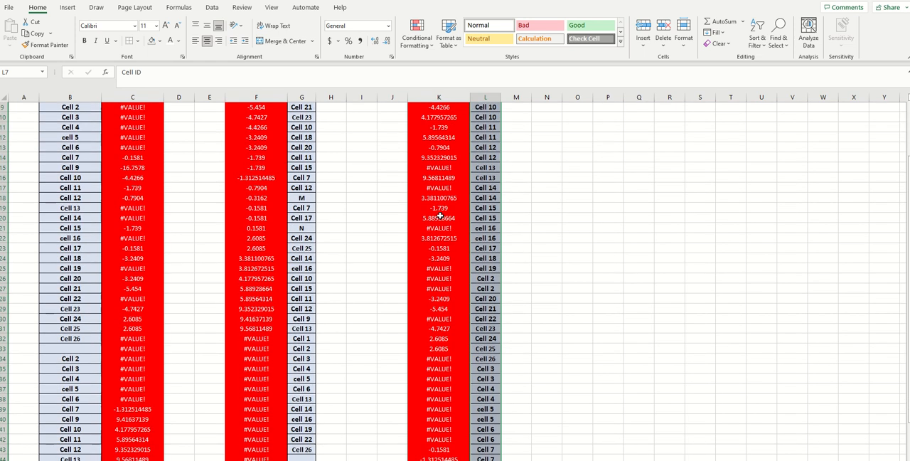
scroll(440, 216, "up", 3)
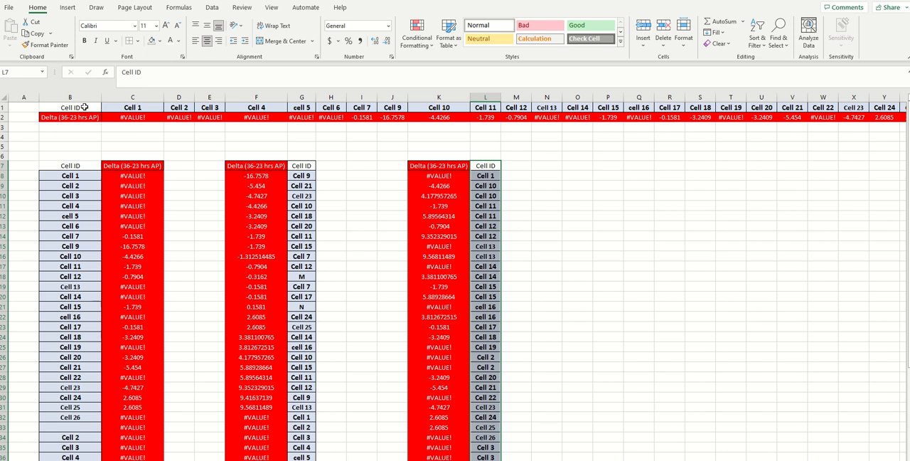
Sort the copied list in columns K and L from smallest to largest by Delta (36-23 hrs AP)
left_click_drag(84, 106, 168, 116)
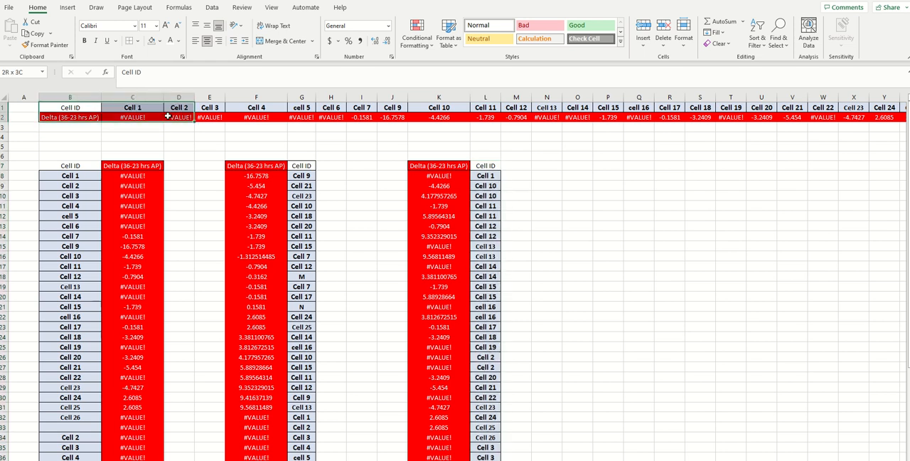
left_click_drag(424, 166, 486, 168)
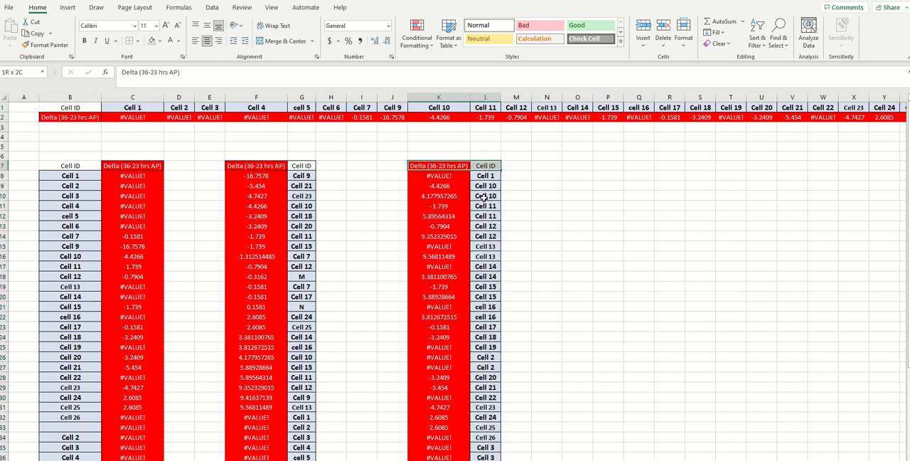
left_click_drag(484, 197, 483, 459)
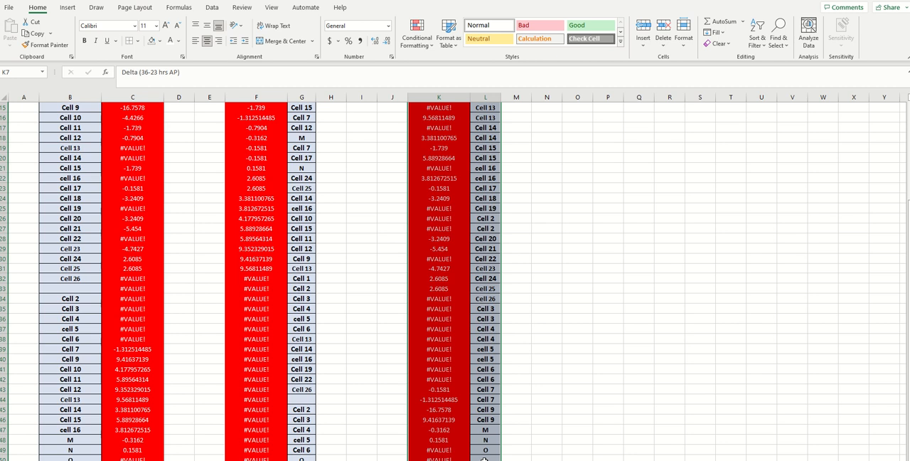
left_click(754, 32)
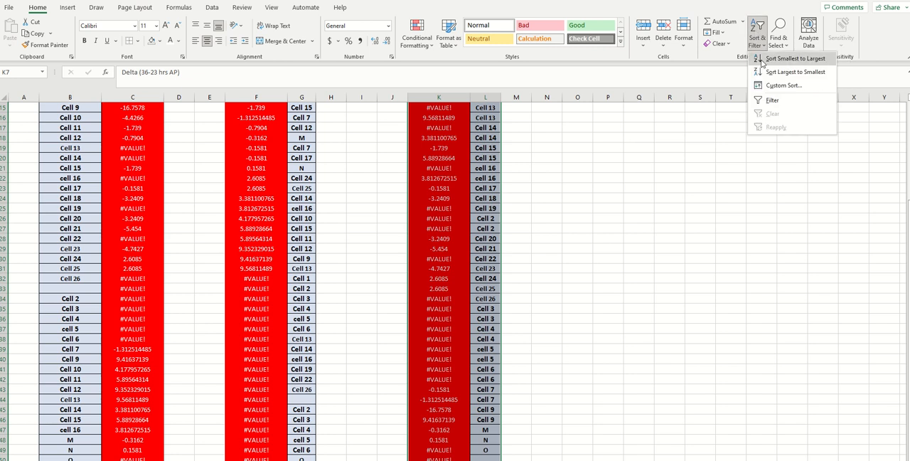
left_click(764, 61)
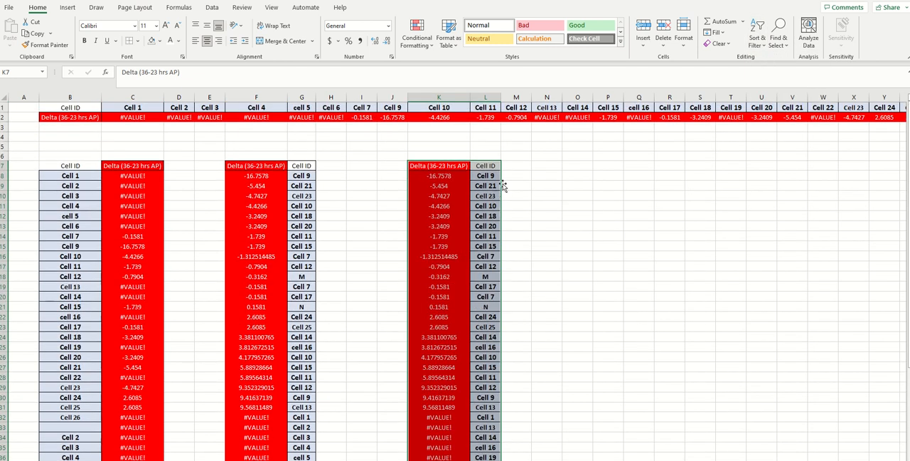
Compare the sorted deltas in columns K and L with the original list in columns B and C, checking Cell 9 and Cell 13
left_click(440, 178)
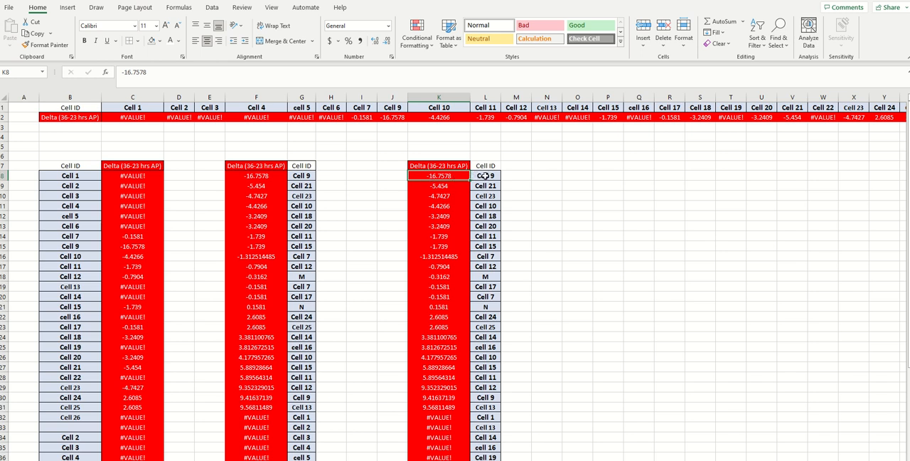
scroll(430, 370, "down", 1)
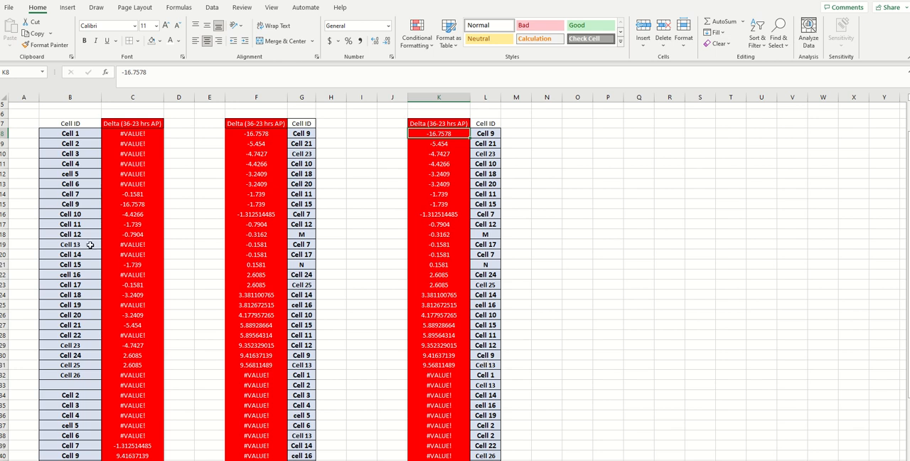
scroll(92, 277, "down", 2)
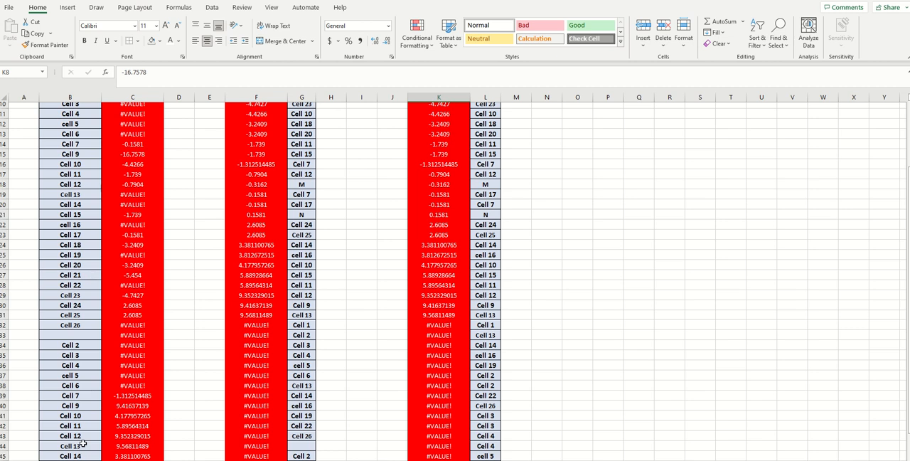
left_click(118, 446)
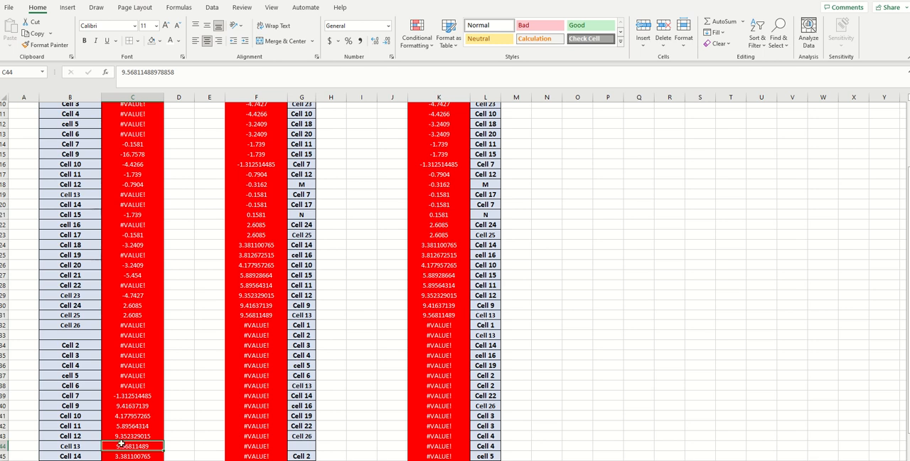
scroll(457, 225, "up", 2)
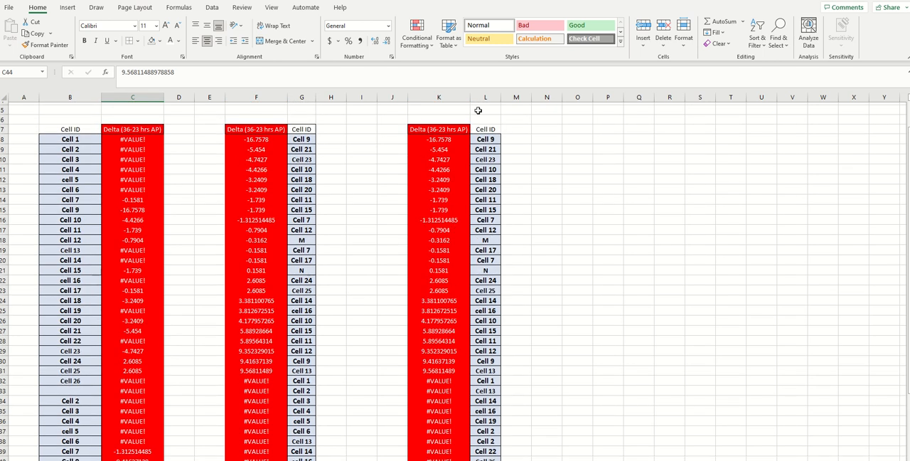
left_click(473, 138)
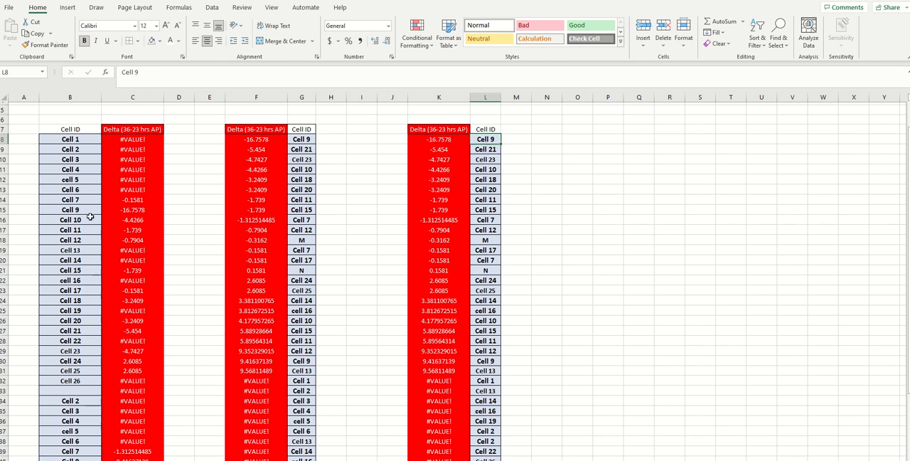
left_click(131, 212)
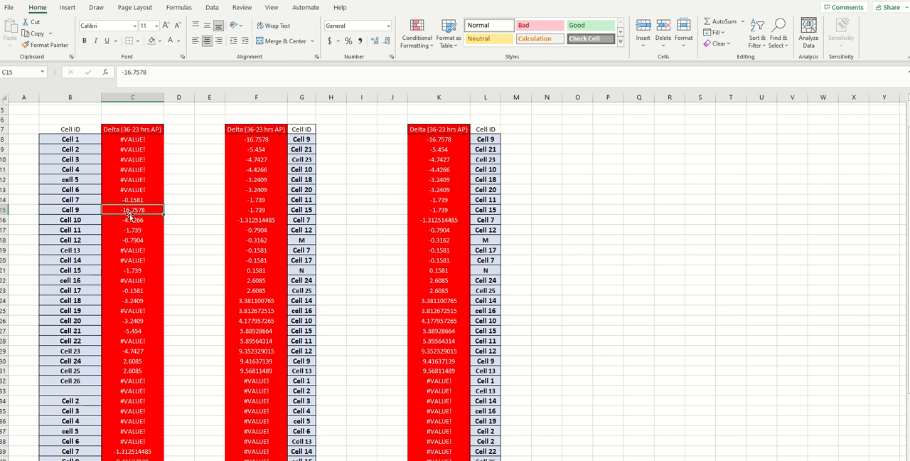
scroll(434, 242, "down", 8)
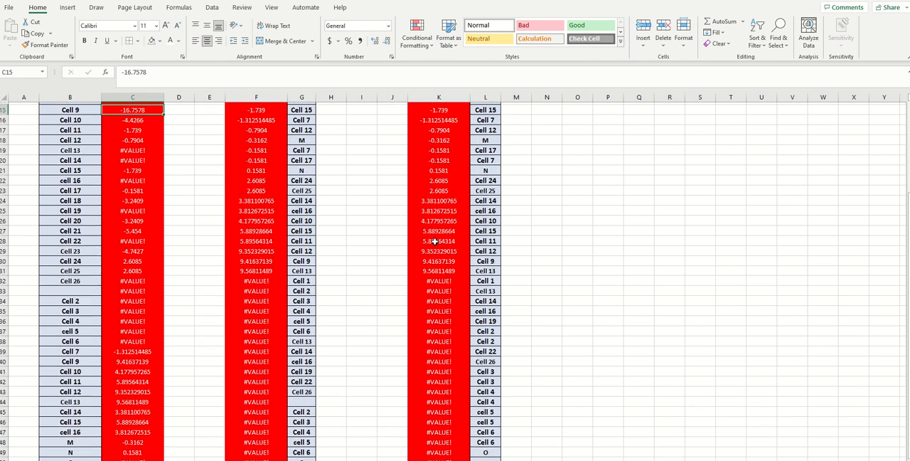
scroll(434, 243, "up", 8)
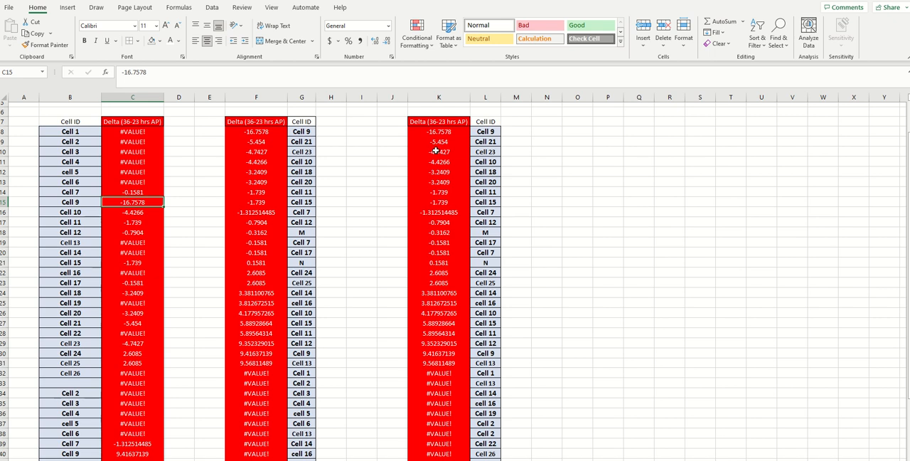
scroll(431, 151, "up", 2)
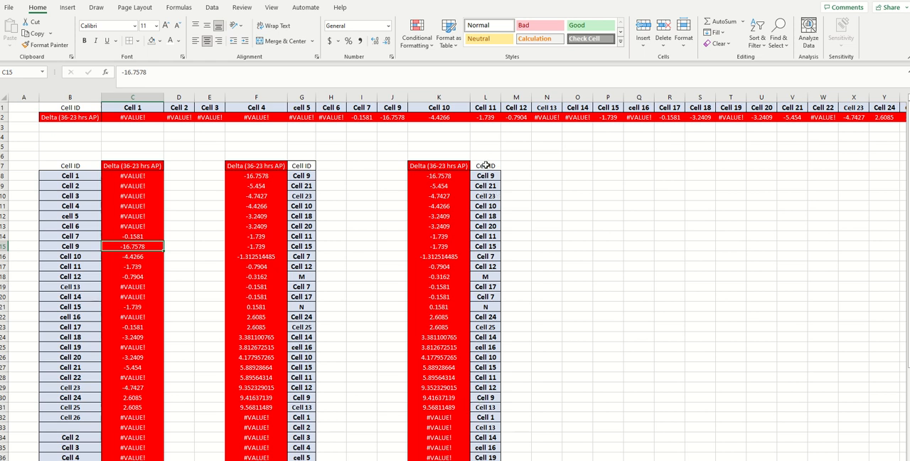
Move the Cell ID column from L7:L49 back to J7, in front of the sorted delta values
left_click_drag(486, 165, 485, 456)
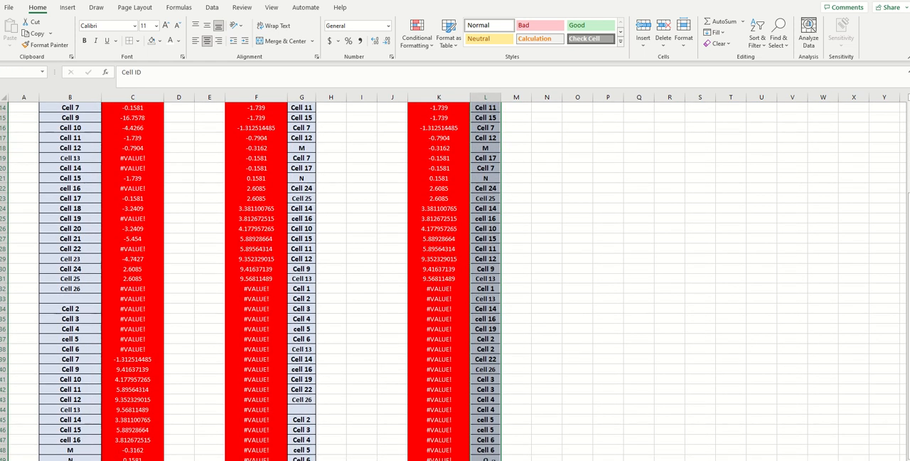
key("ctrl+x")
key("Left")
key("Left")
key("Left")
key("Right")
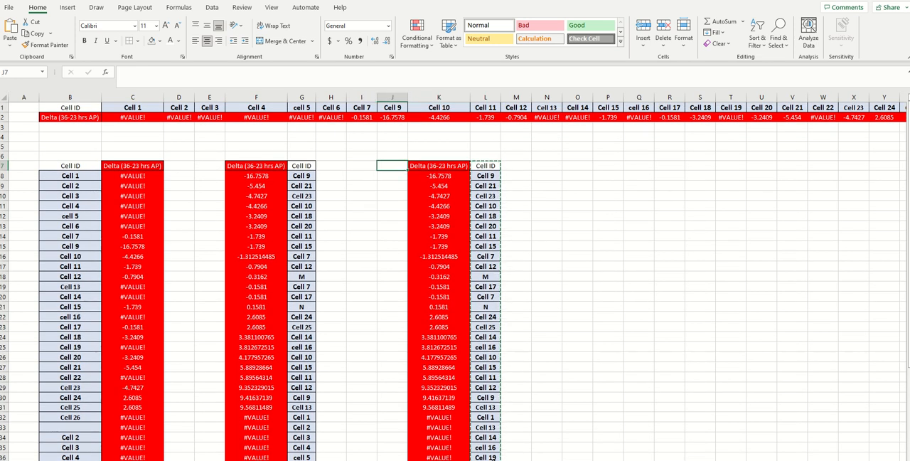
key("ctrl+v")
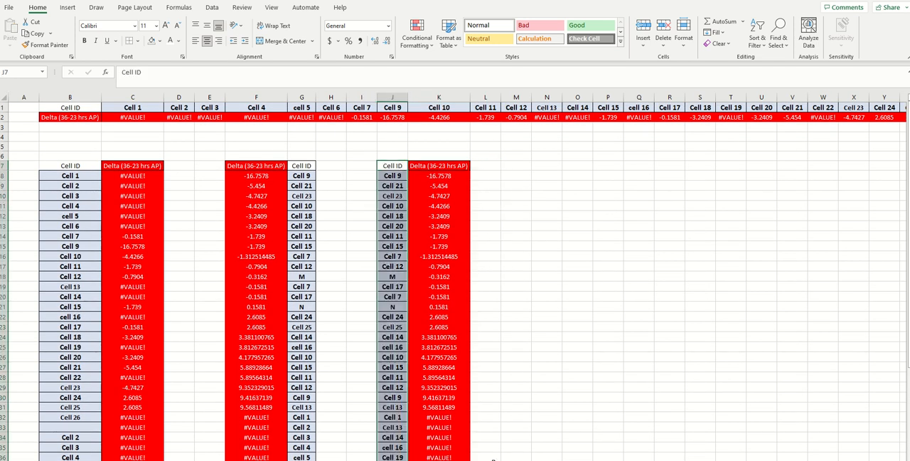
scroll(553, 325, "down", 10)
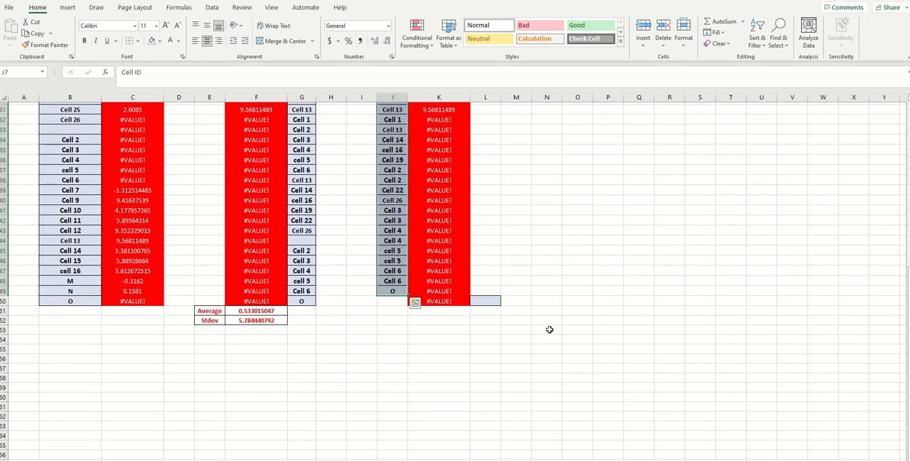
scroll(534, 354, "up", 10)
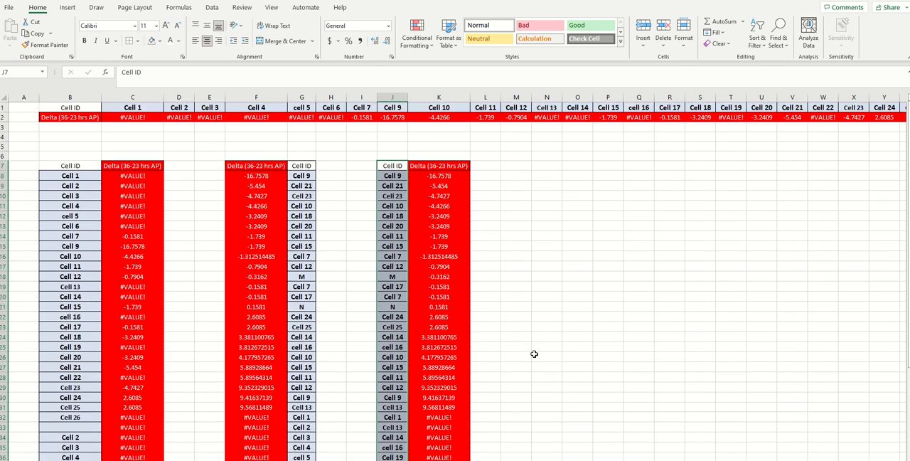
scroll(534, 354, "down", 9)
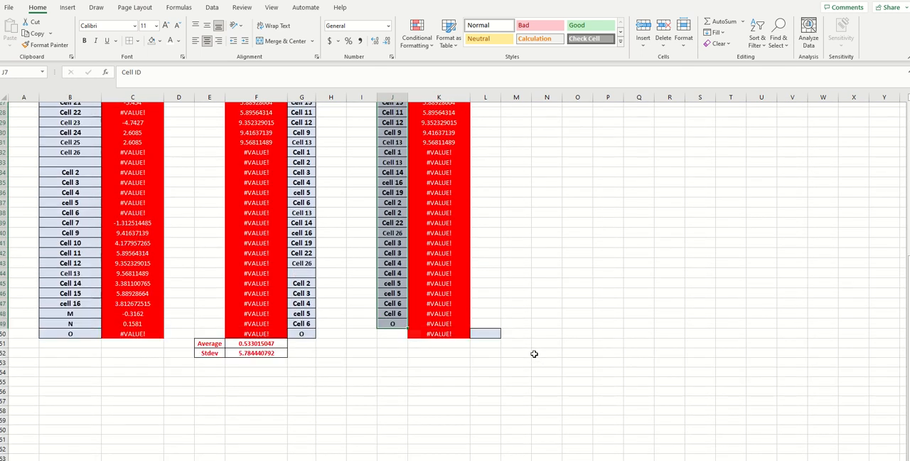
scroll(507, 346, "up", 7)
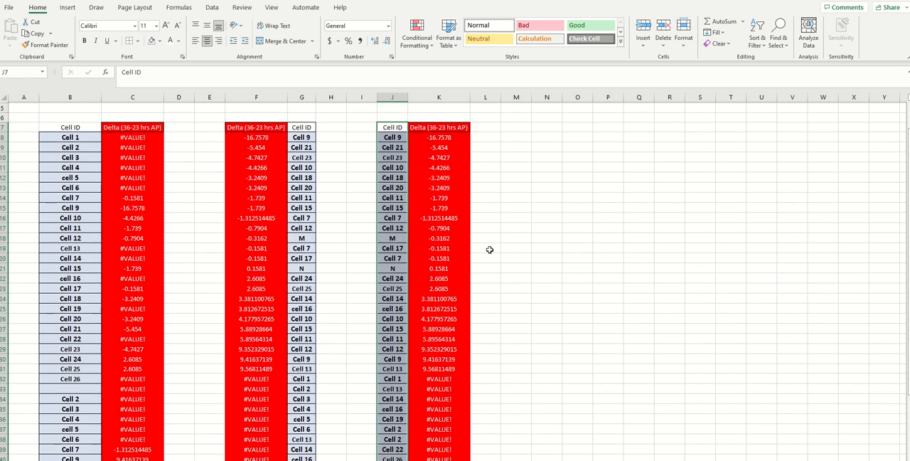
mouse_move(391, 2)
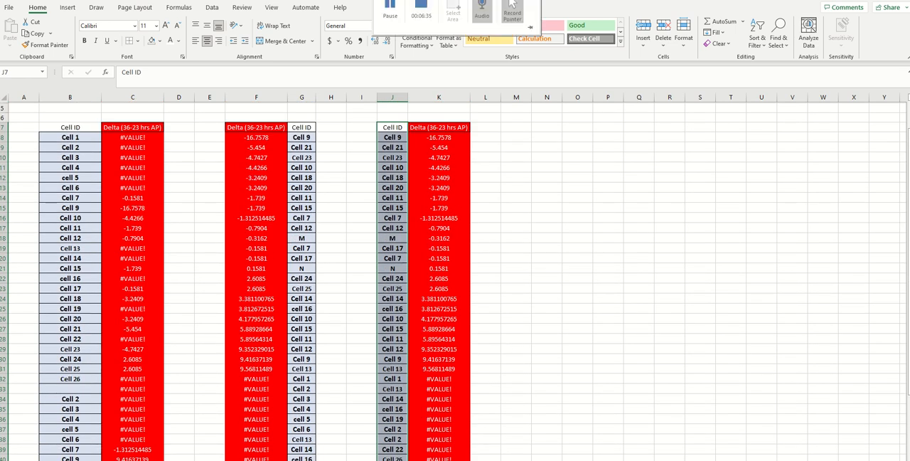